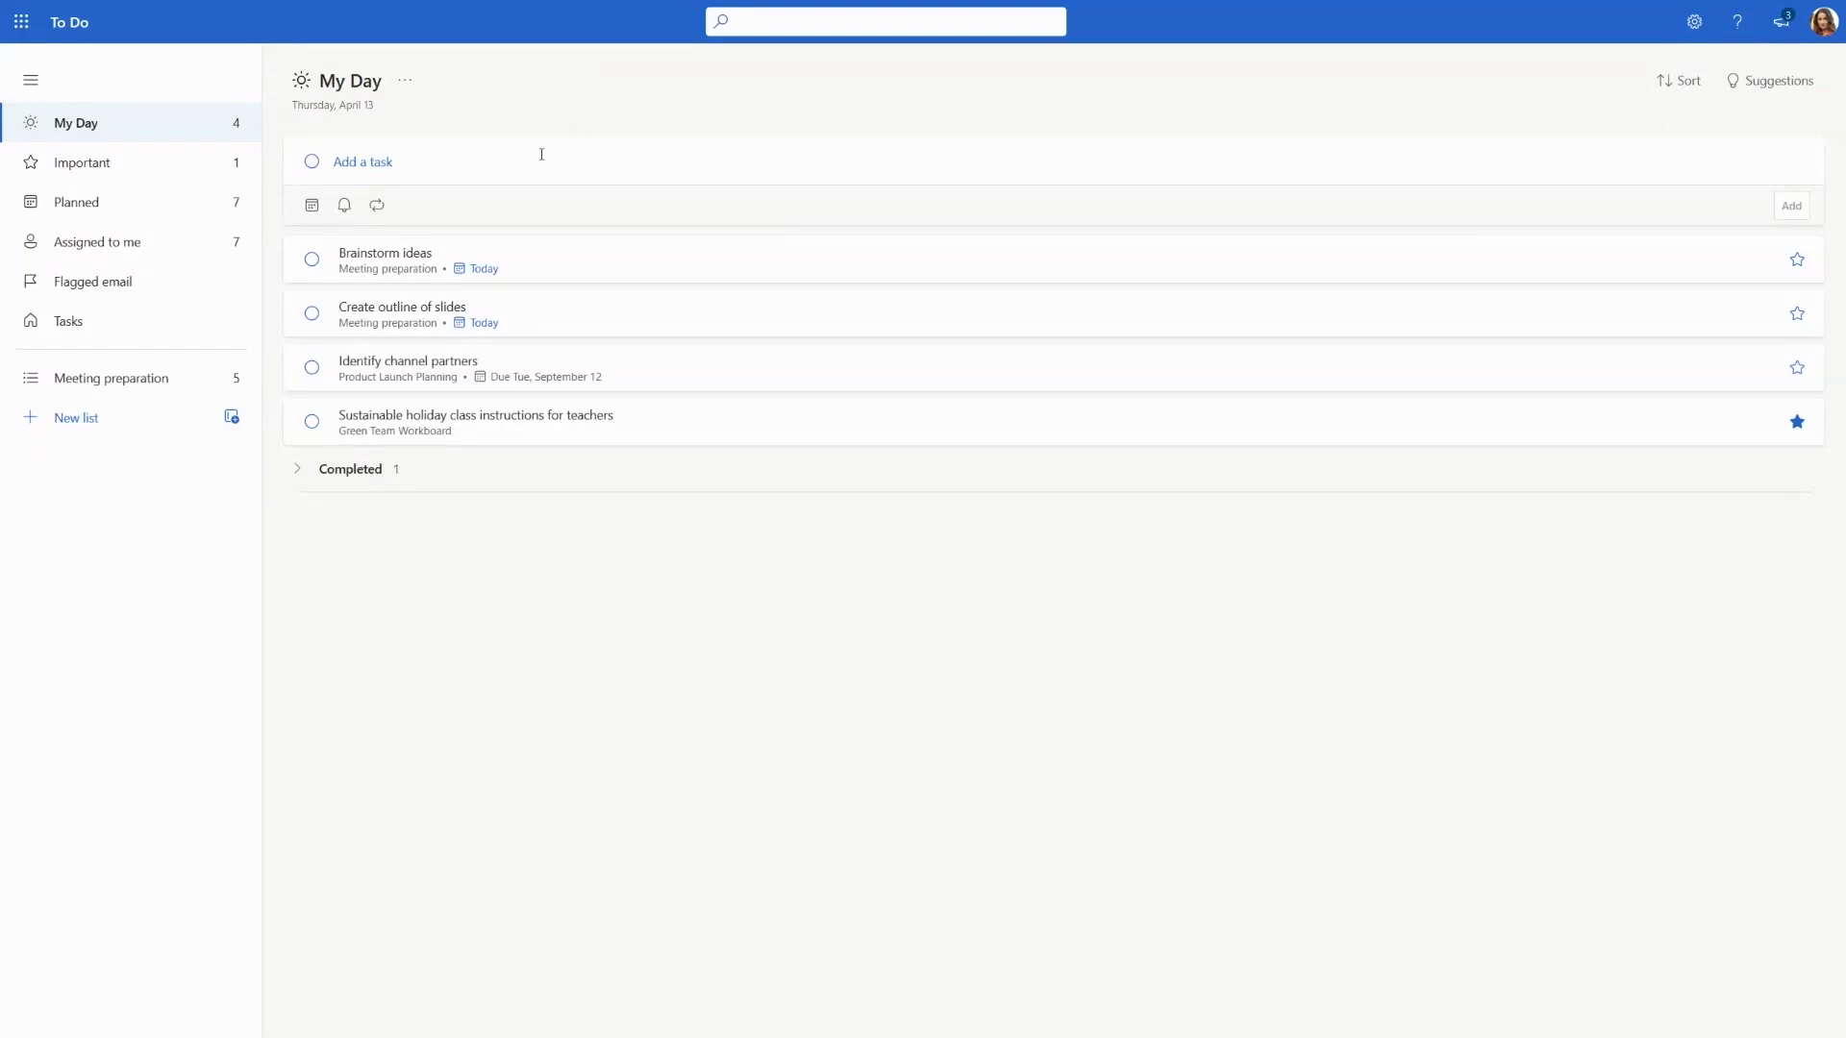
Open the Brainstorm ideas task's detail pane from My Day
left_click(510, 274)
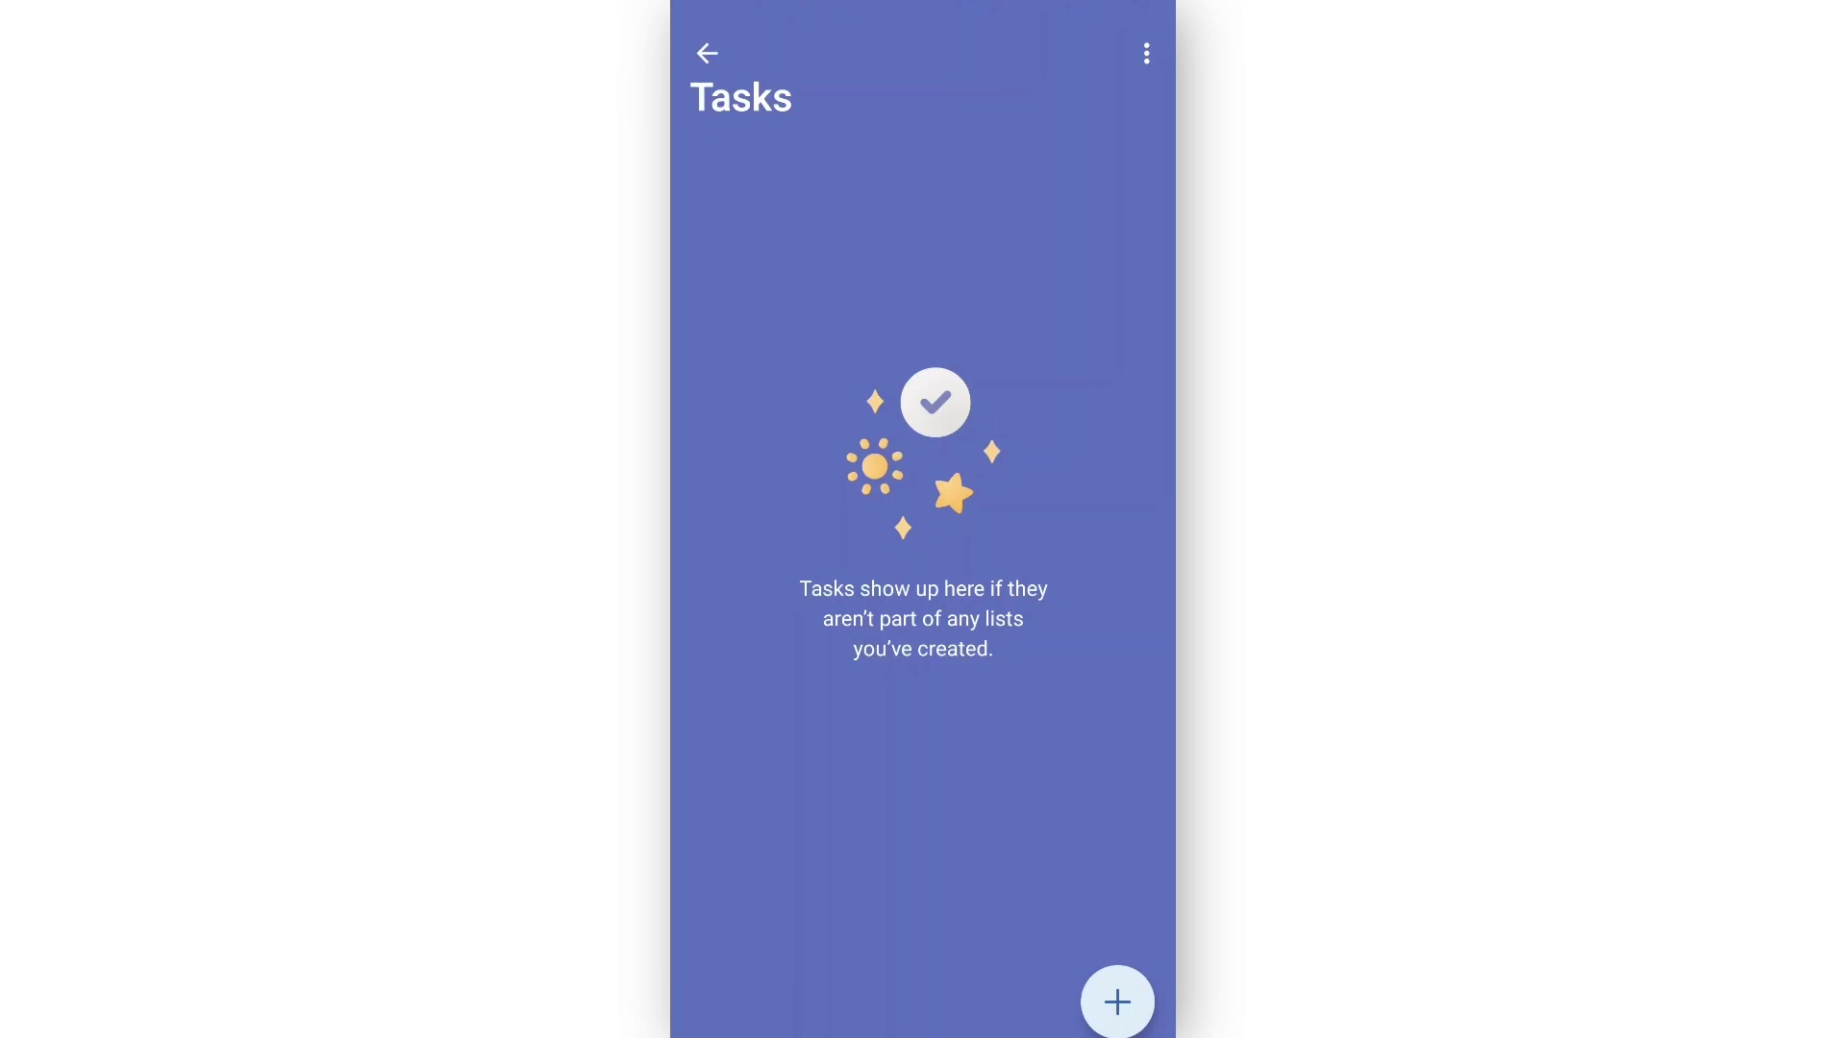
Add 'Buy groceries today' to Tasks, due Today and in My Day
left_click(1119, 1003)
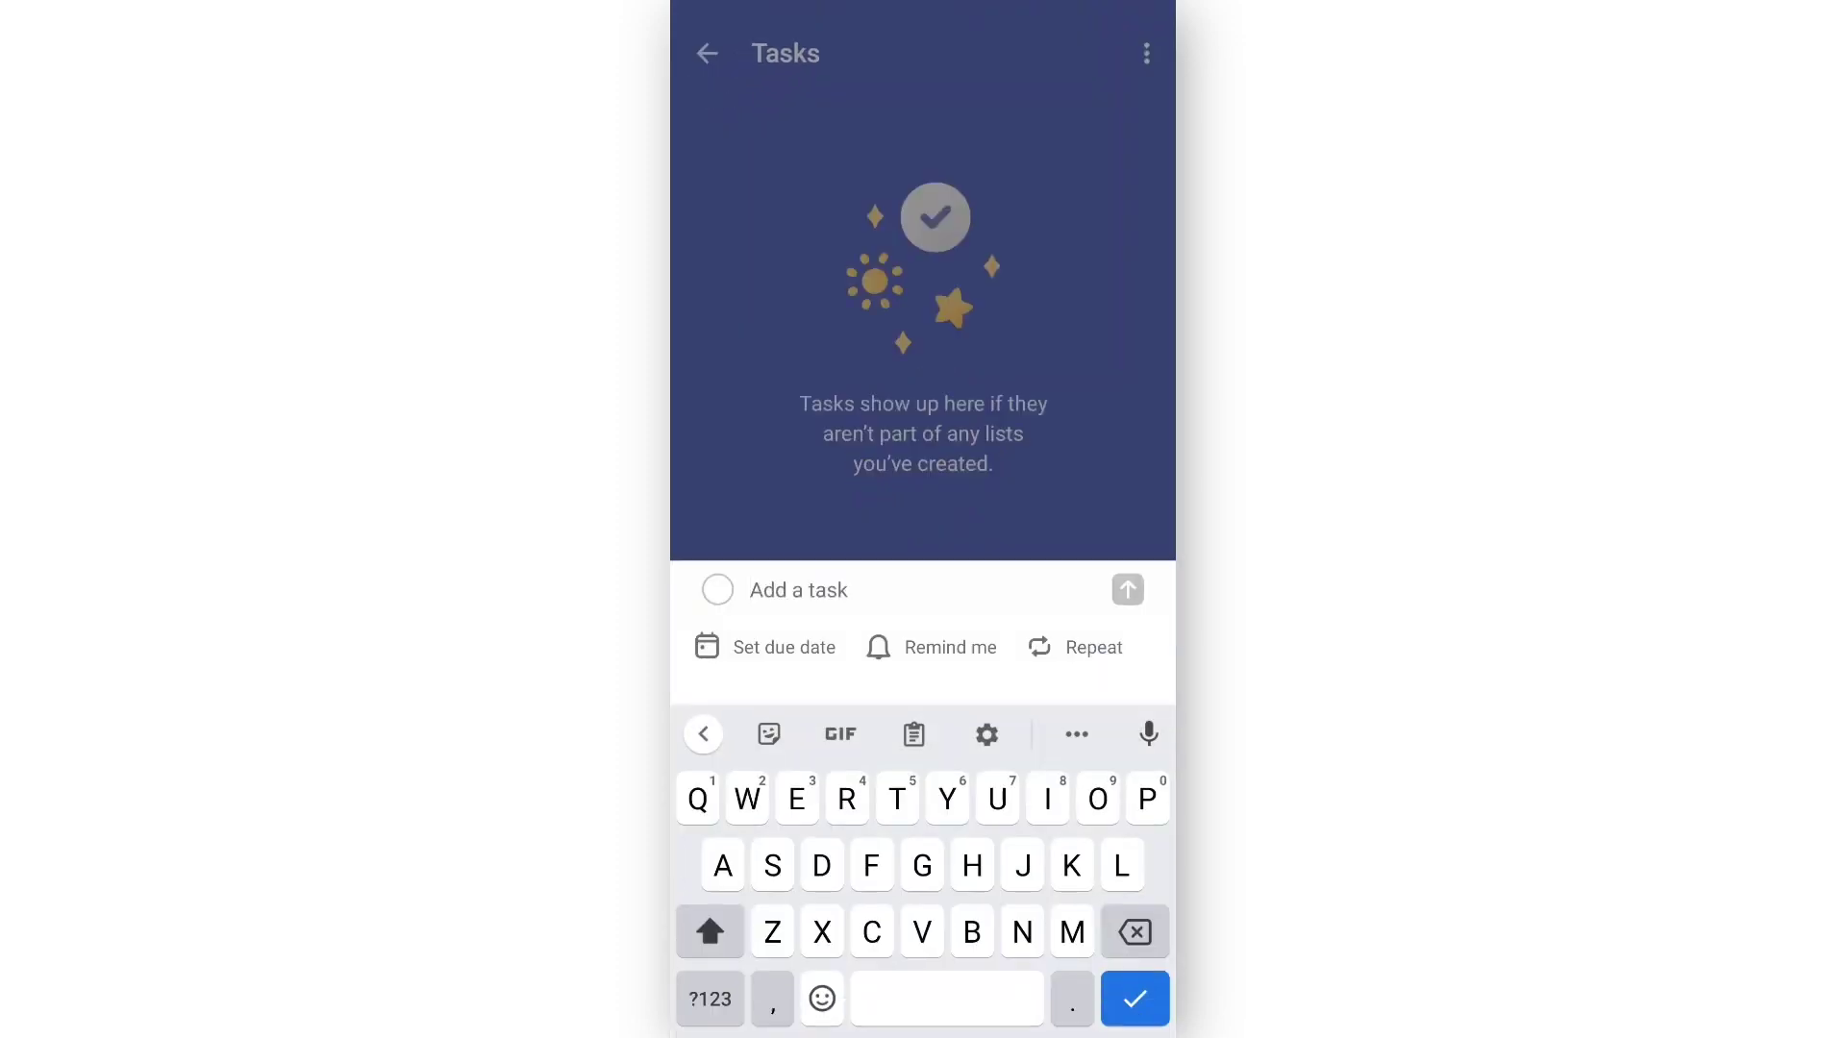
type("Buy groceries ")
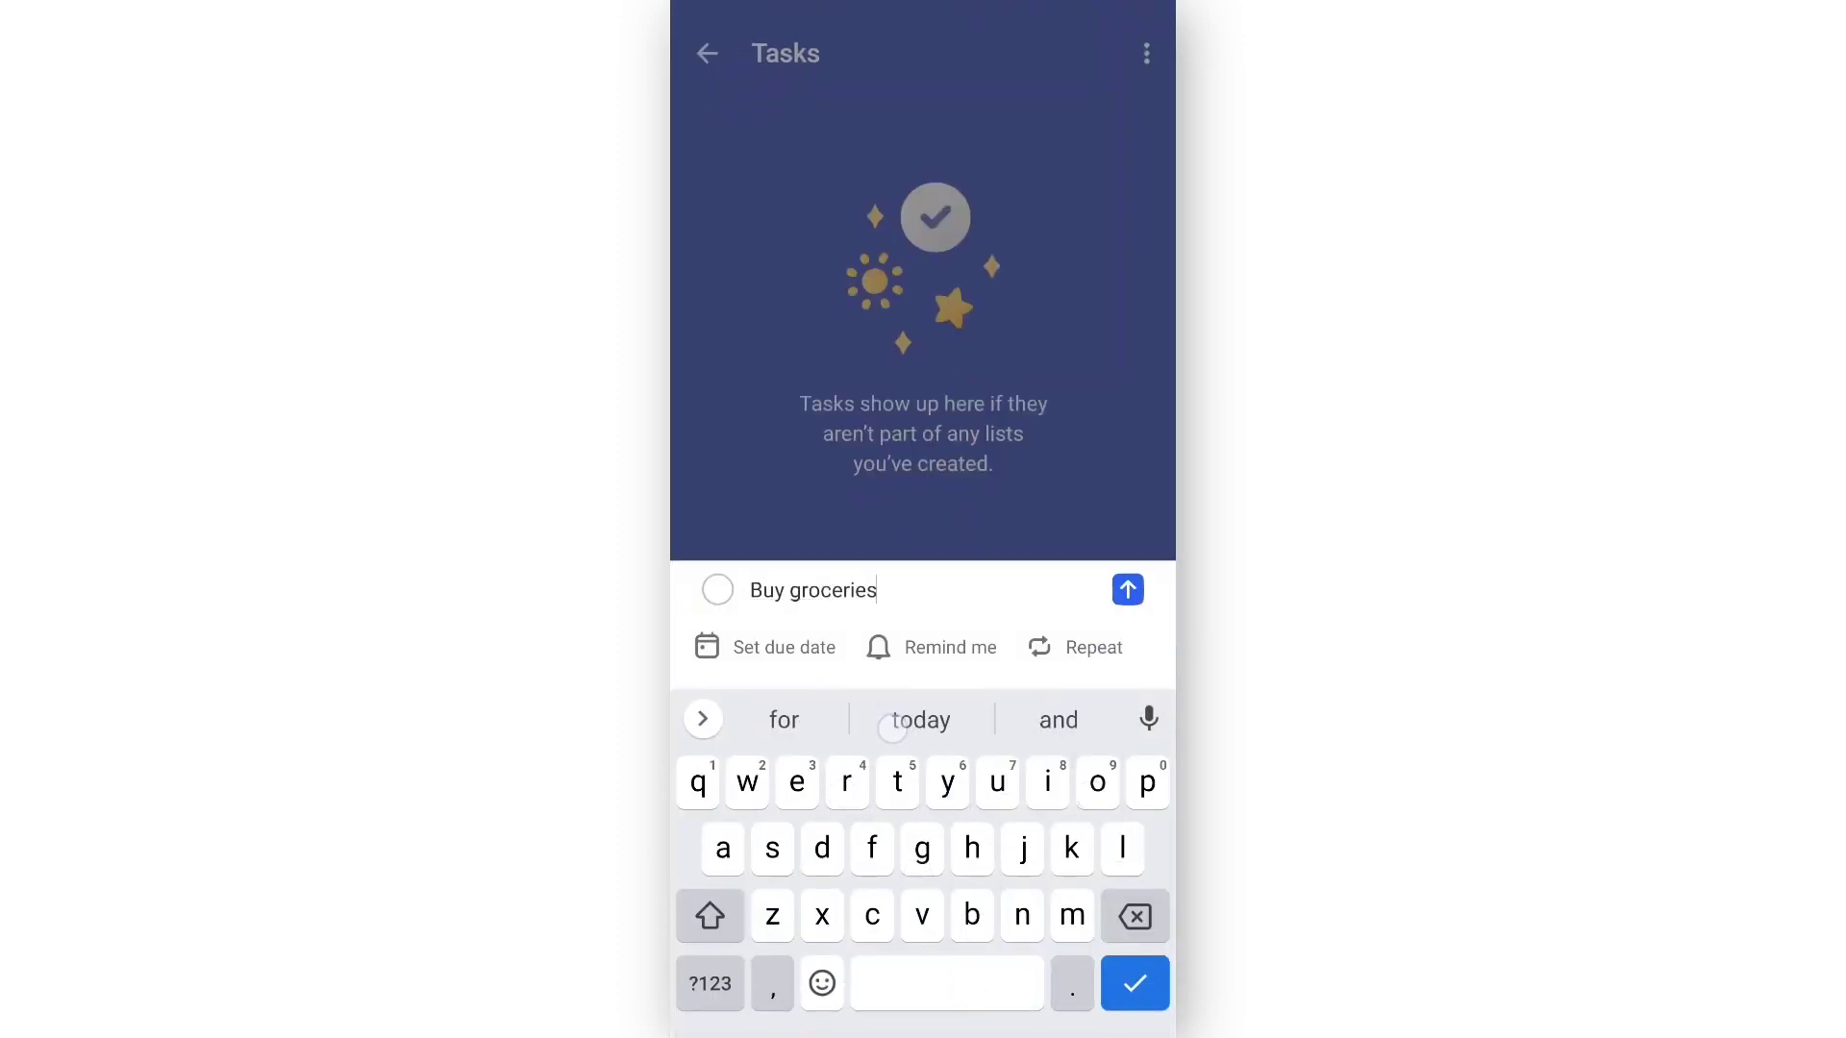
type("today")
key("Return")
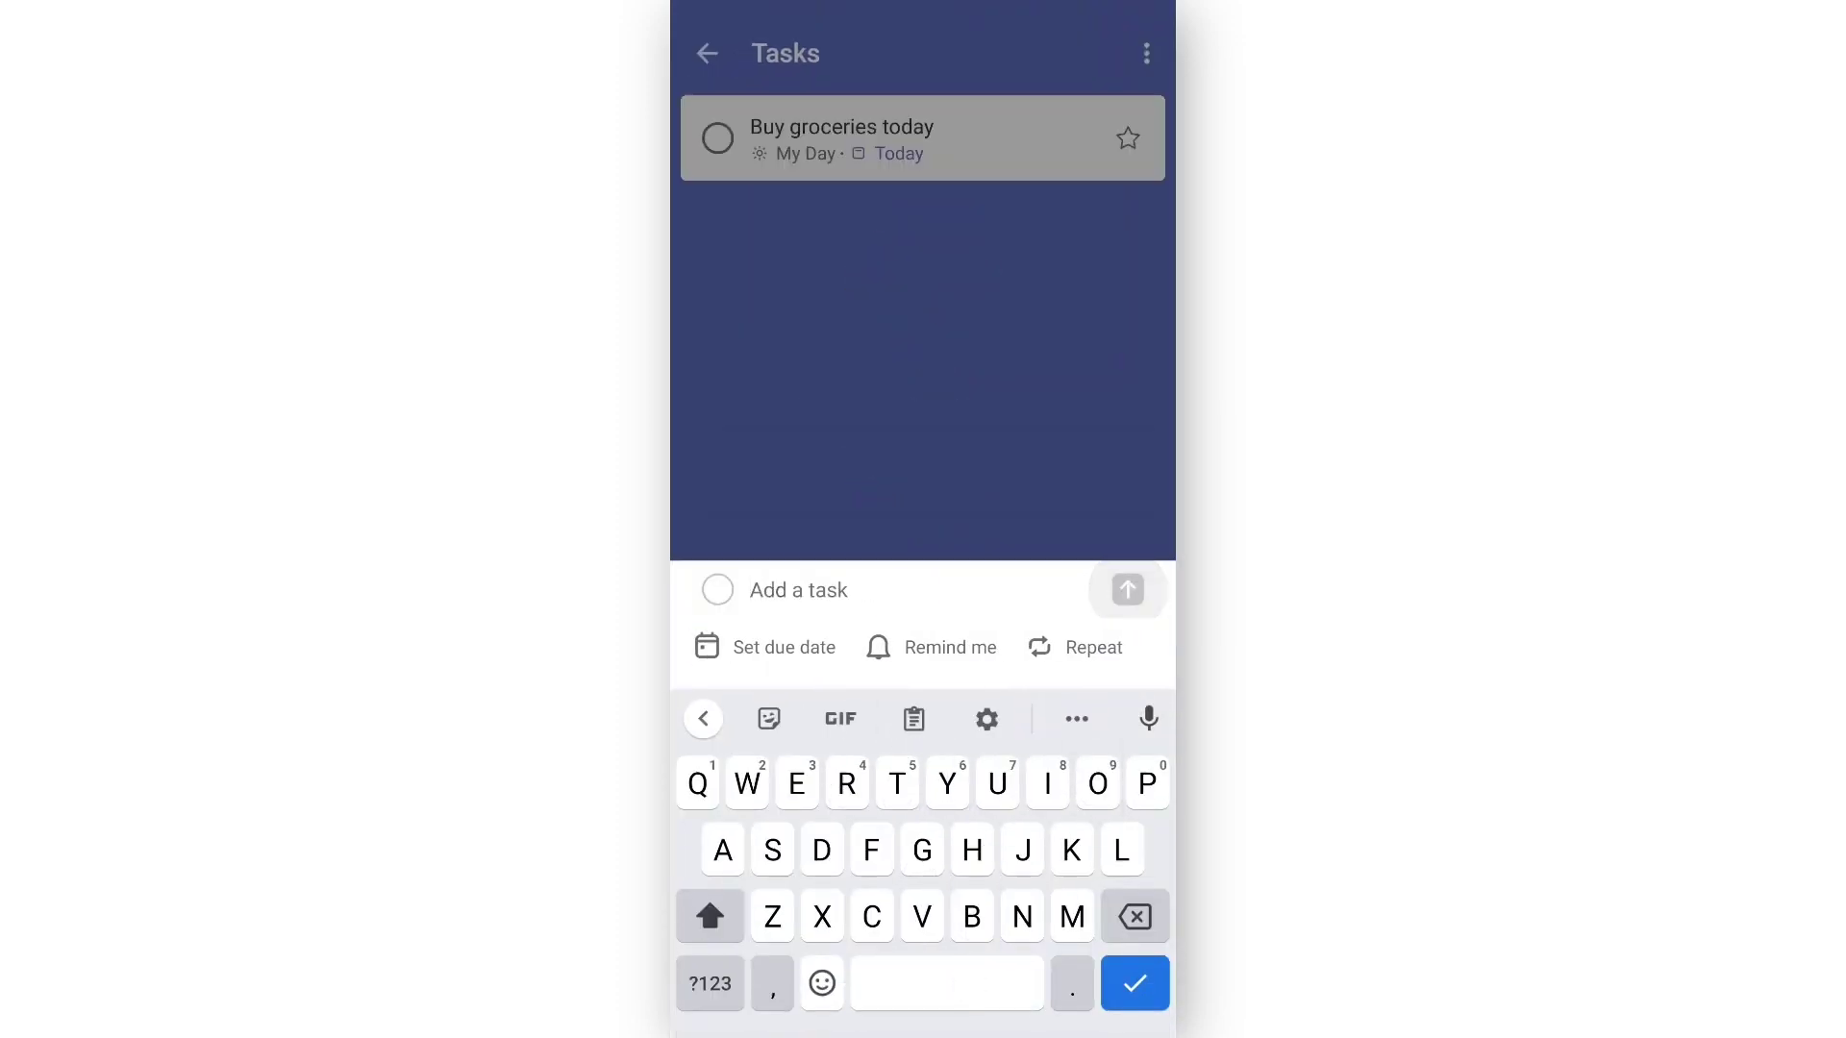
left_click(903, 466)
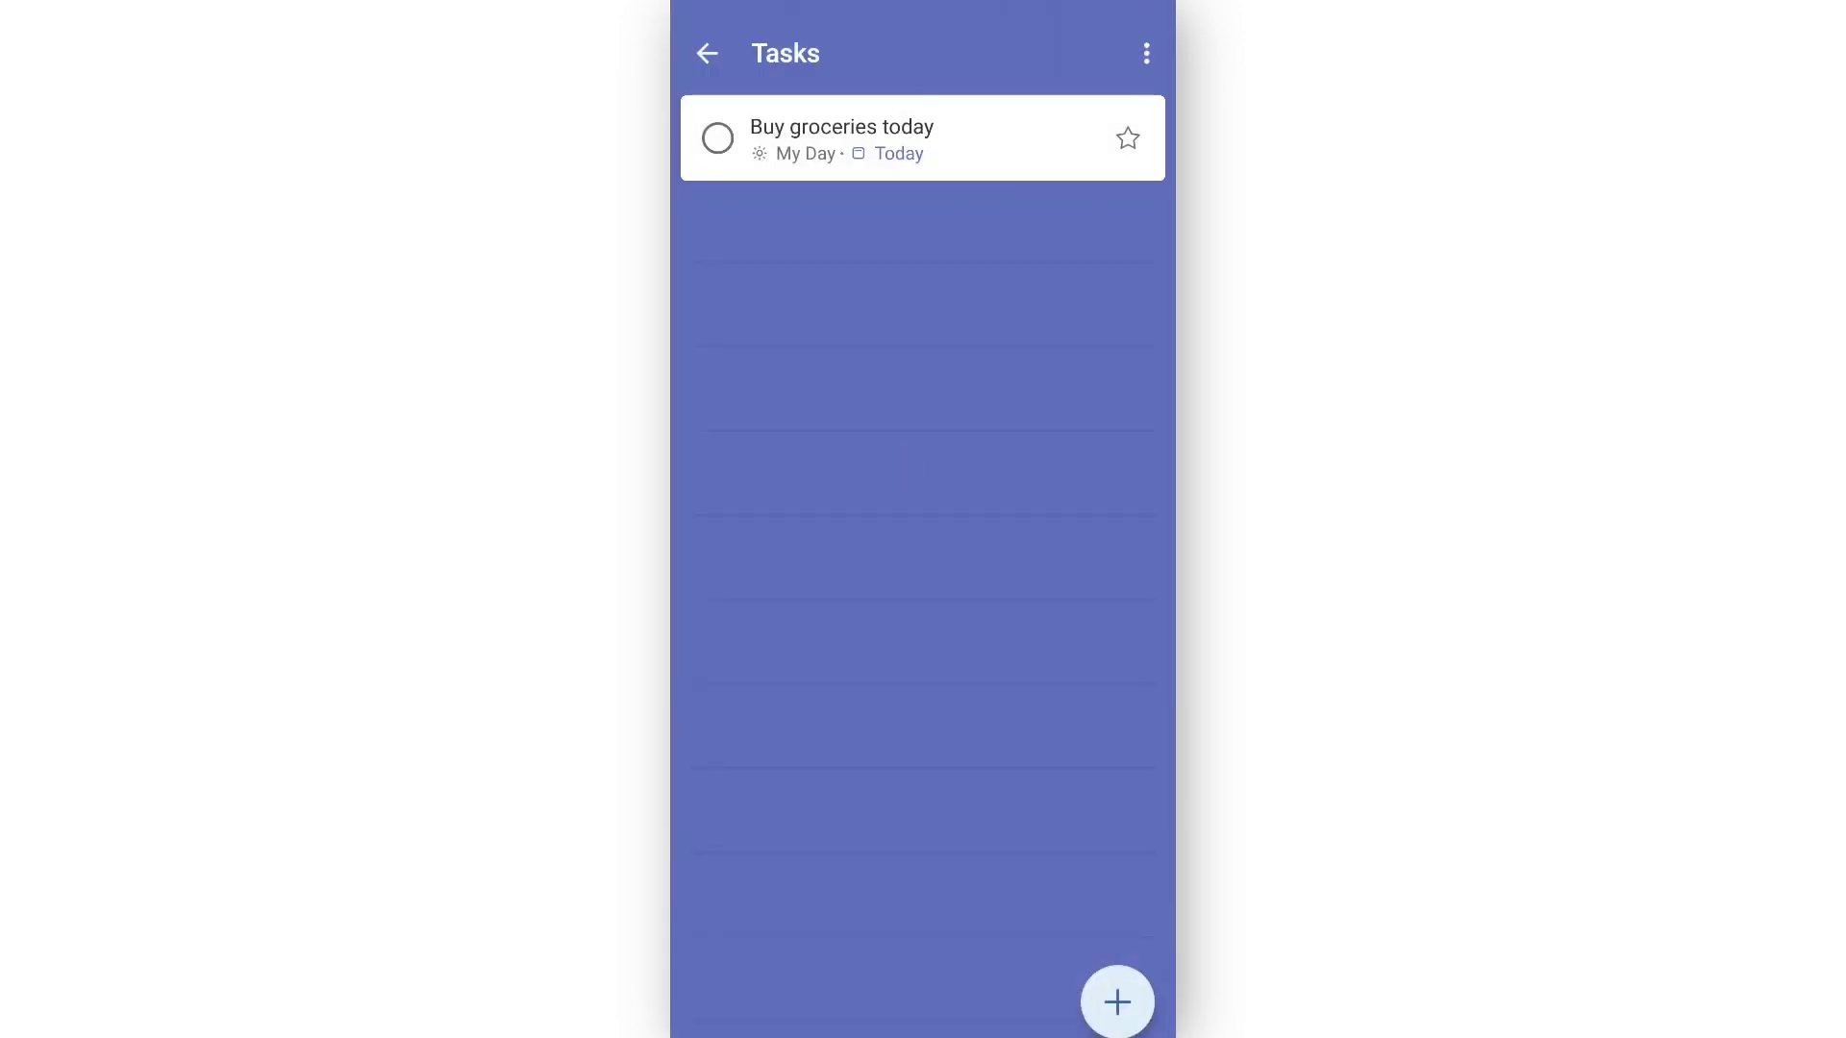